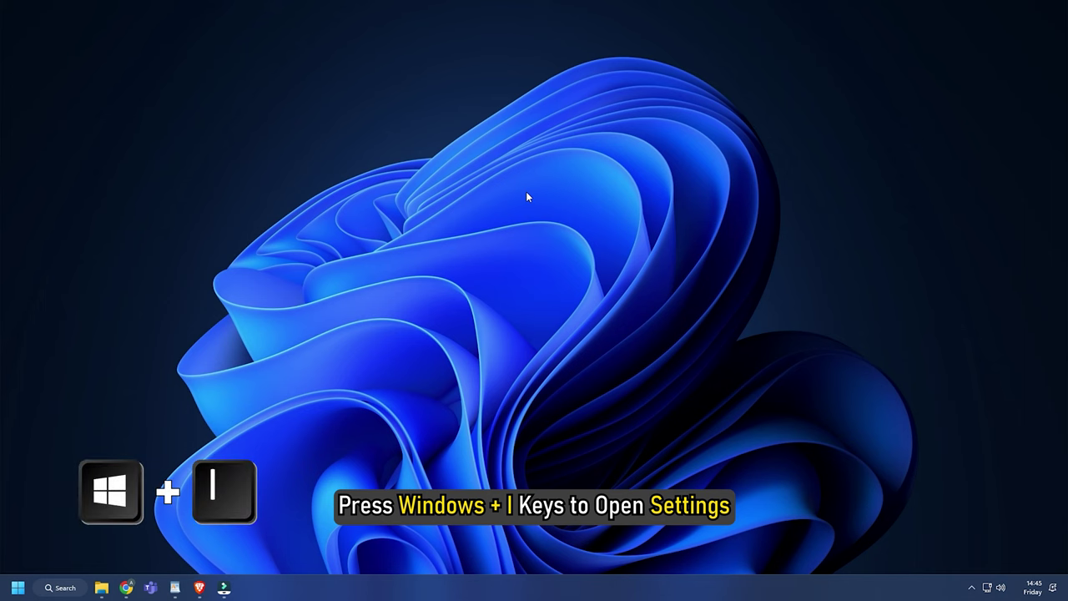
Remove the boAt Rockerz 400 headphones from Bluetooth & devices > Devices in Settings
{"action": "key", "text": "super+i"}
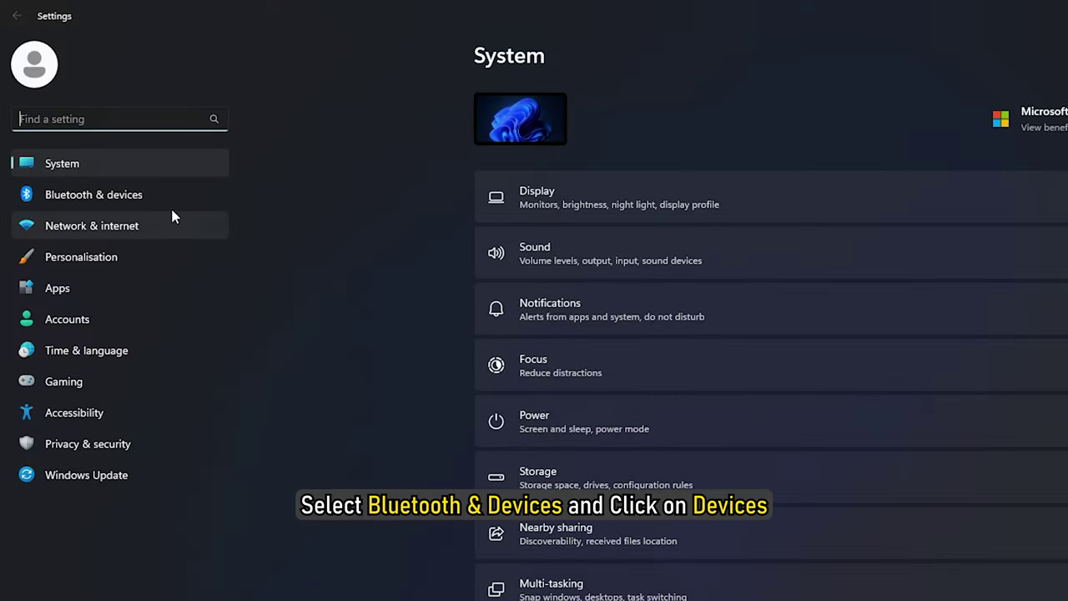
{"action": "left_click", "coordinate": [157, 196]}
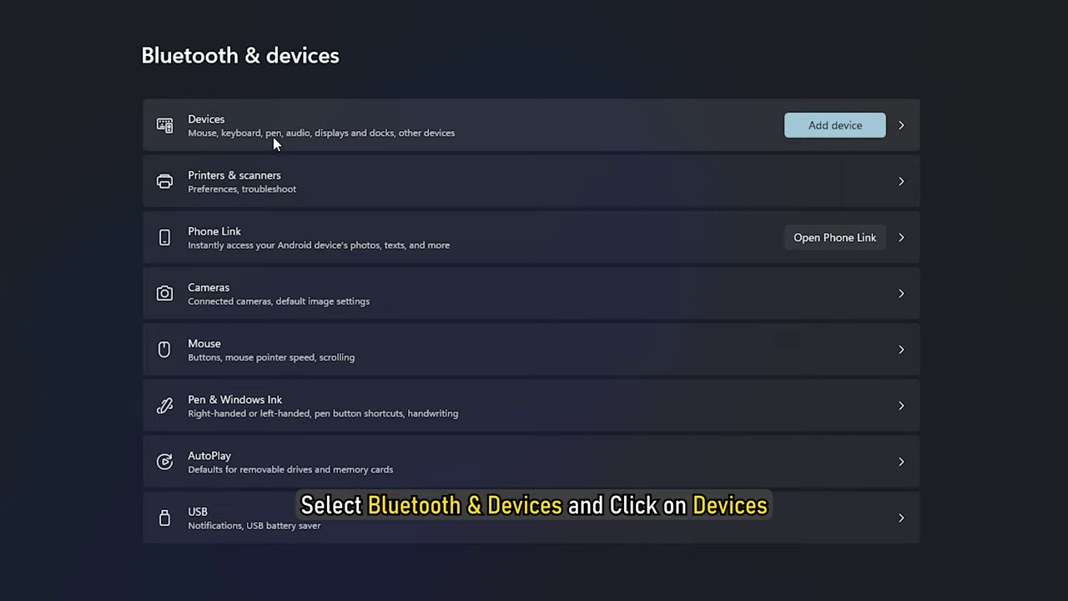
{"action": "left_click", "coordinate": [286, 133]}
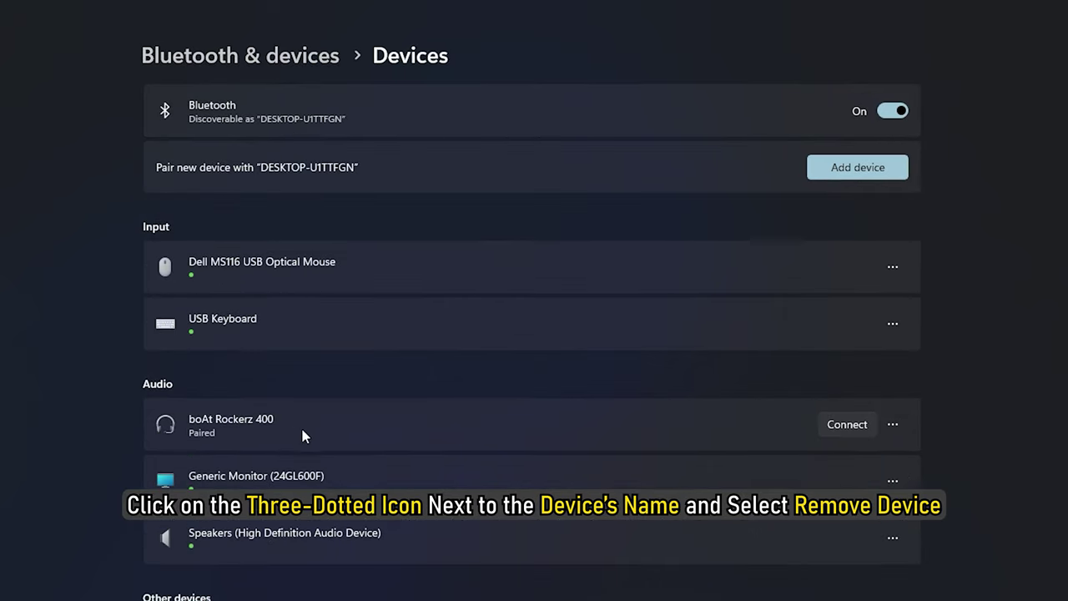
{"action": "left_click", "coordinate": [903, 416]}
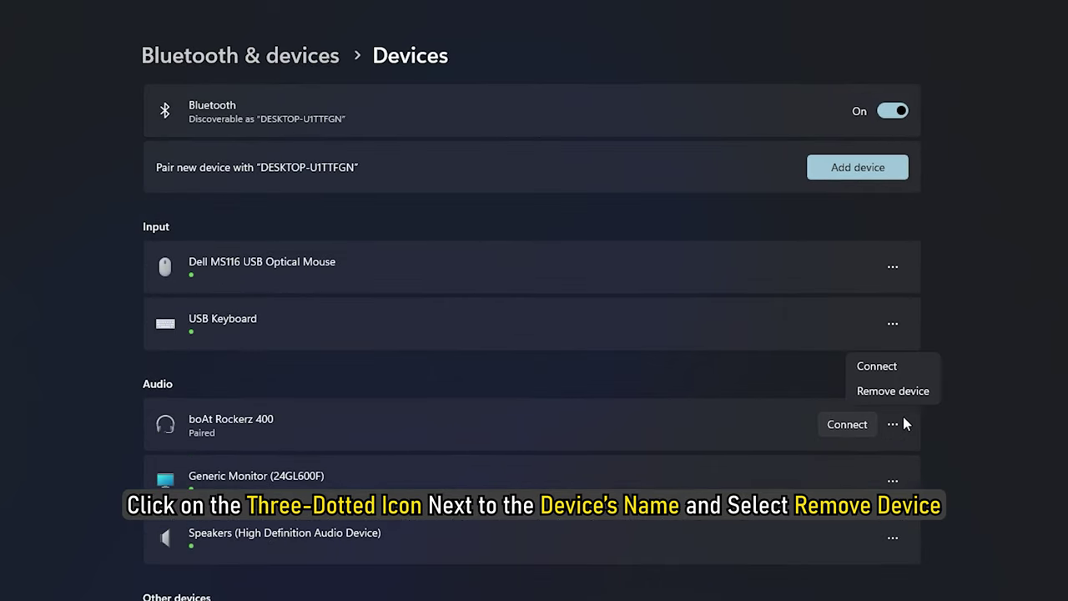
{"action": "left_click", "coordinate": [933, 395]}
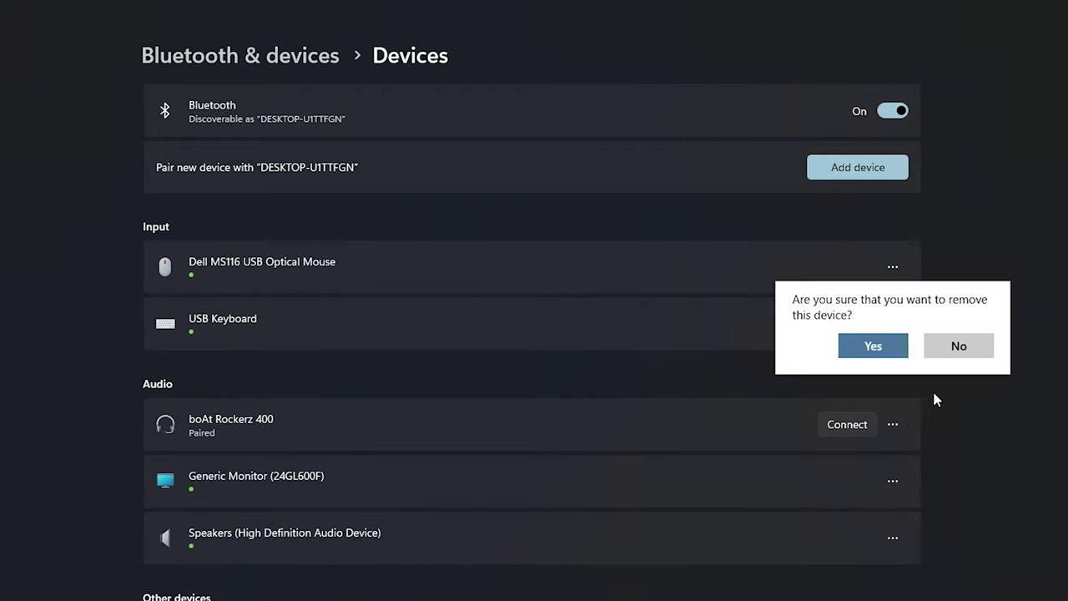
{"action": "left_click", "coordinate": [888, 352]}
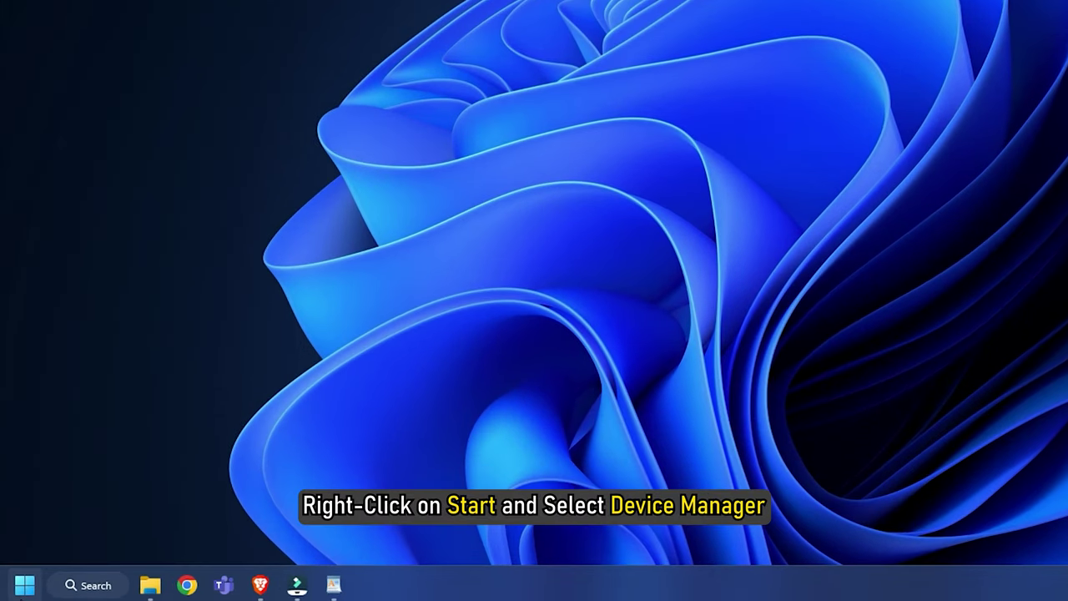
Uncheck 'Allow the computer to turn off this device' for Bluetooth Device (RFCOMM Protocol TDI) in Device Manager
{"action": "right_click", "coordinate": [25, 585]}
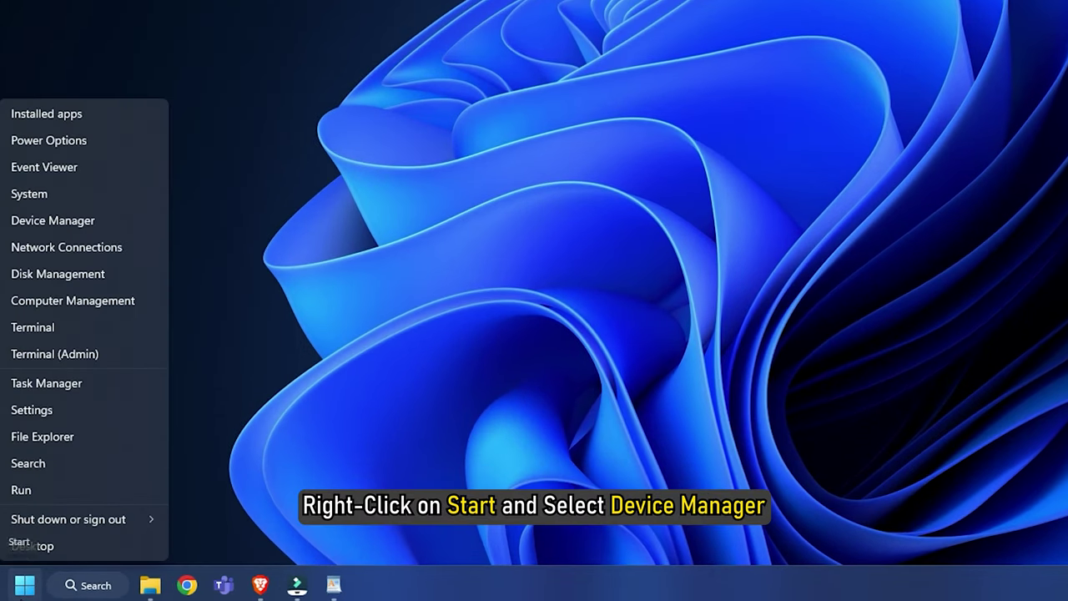
{"action": "left_click", "coordinate": [103, 230]}
{"action": "left_click", "coordinate": [238, 132]}
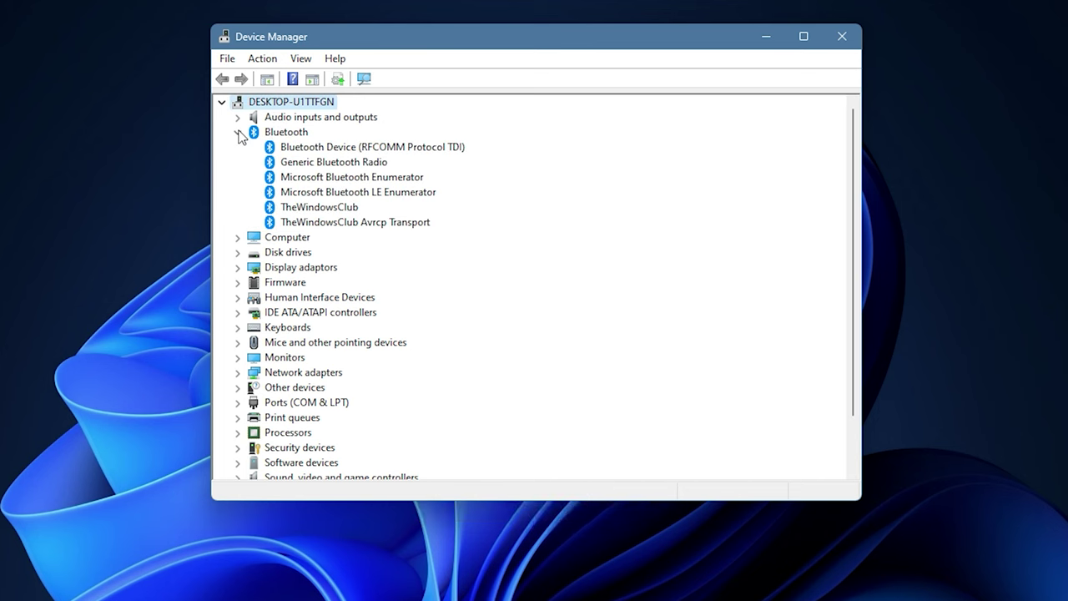
{"action": "left_click", "coordinate": [357, 153]}
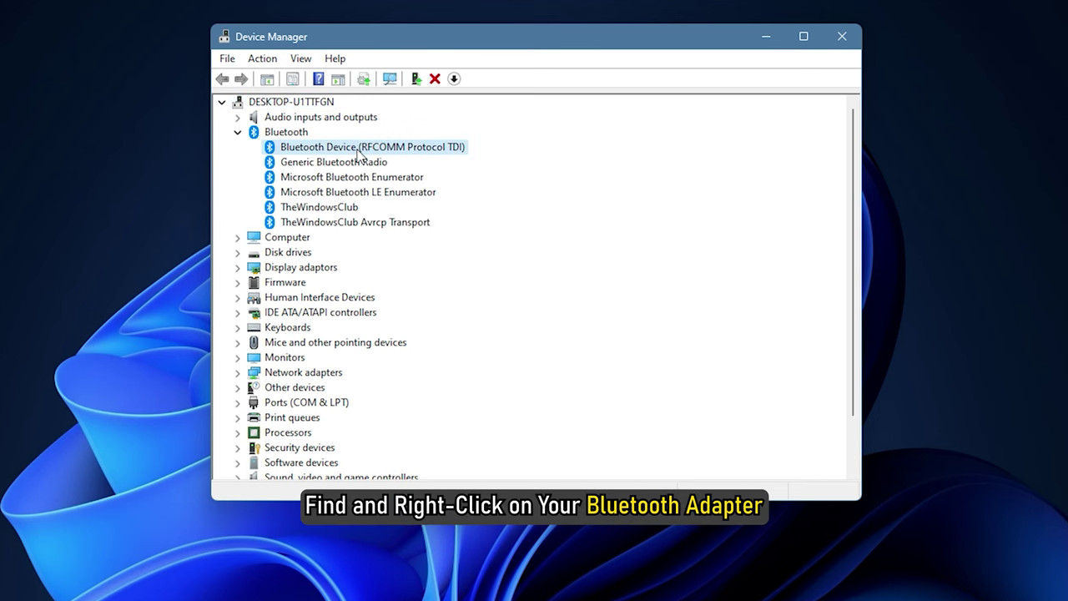
{"action": "right_click", "coordinate": [359, 152]}
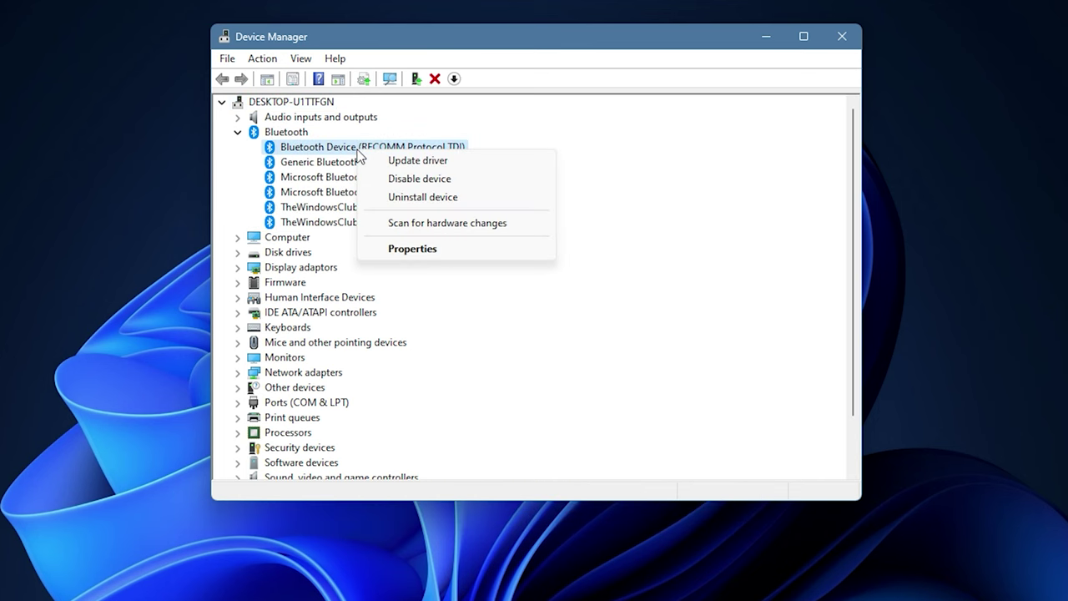
{"action": "left_click", "coordinate": [450, 247]}
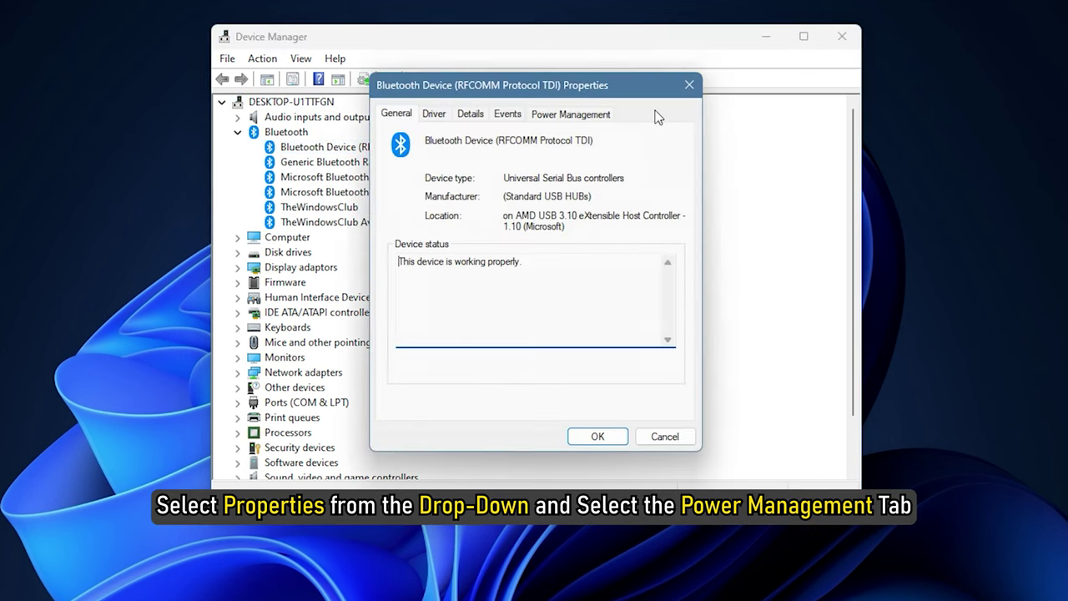
{"action": "left_click", "coordinate": [612, 117]}
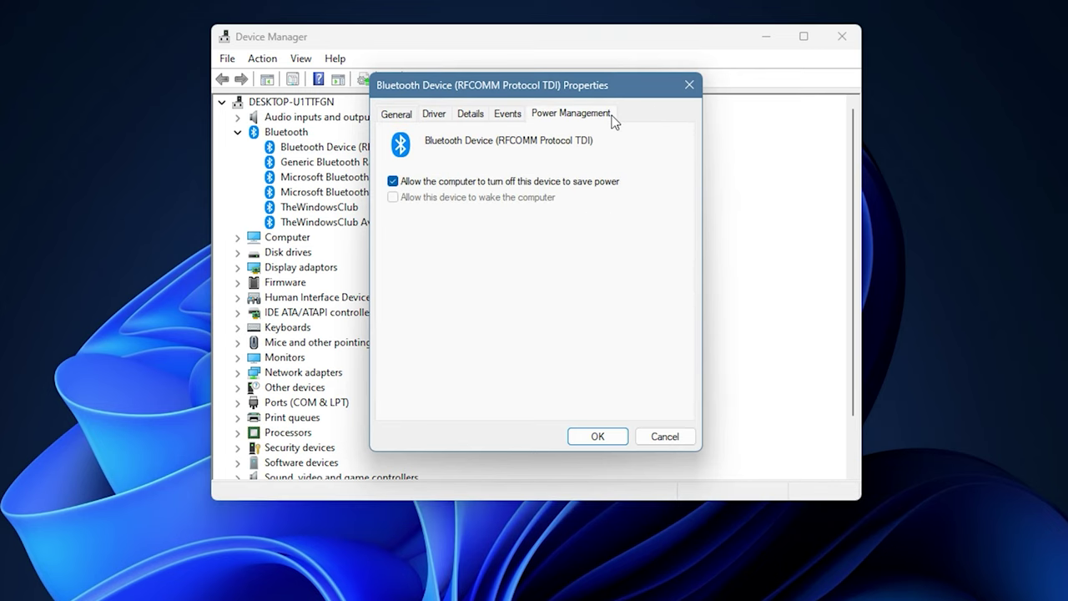
{"action": "left_click", "coordinate": [393, 181]}
{"action": "left_click", "coordinate": [609, 434]}
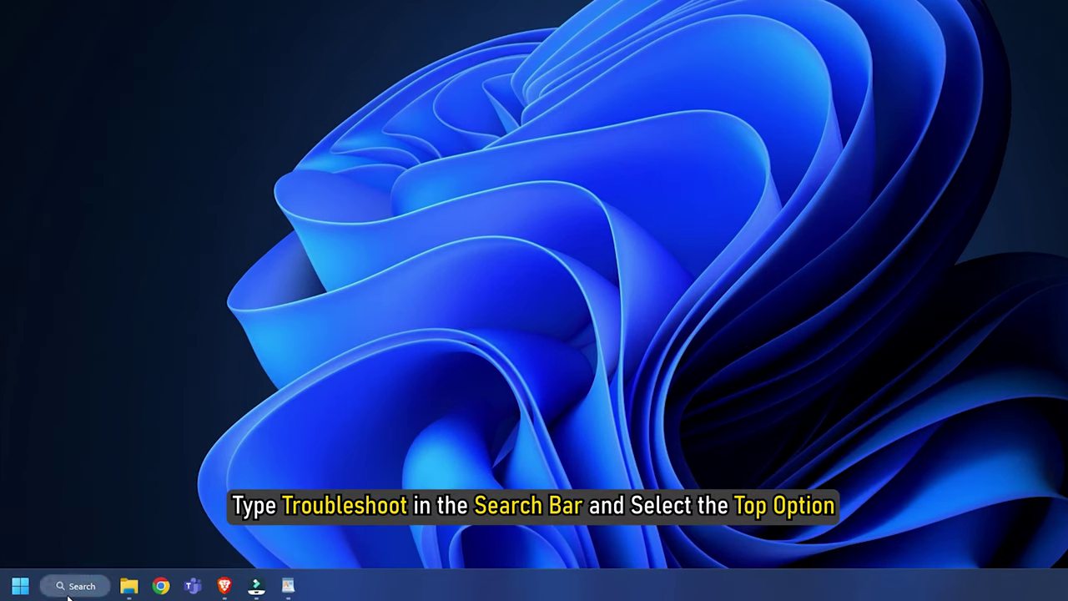
Run the Bluetooth troubleshooter from Troubleshoot > Other trouble-shooters
{"action": "key", "text": "super"}
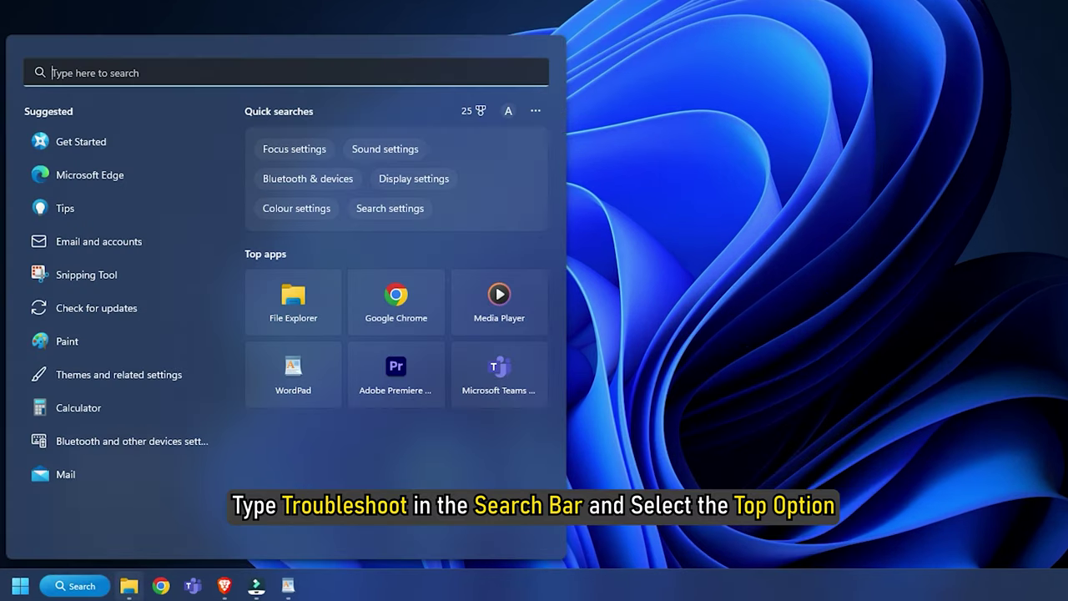
{"action": "type", "text": "troubleshoot"}
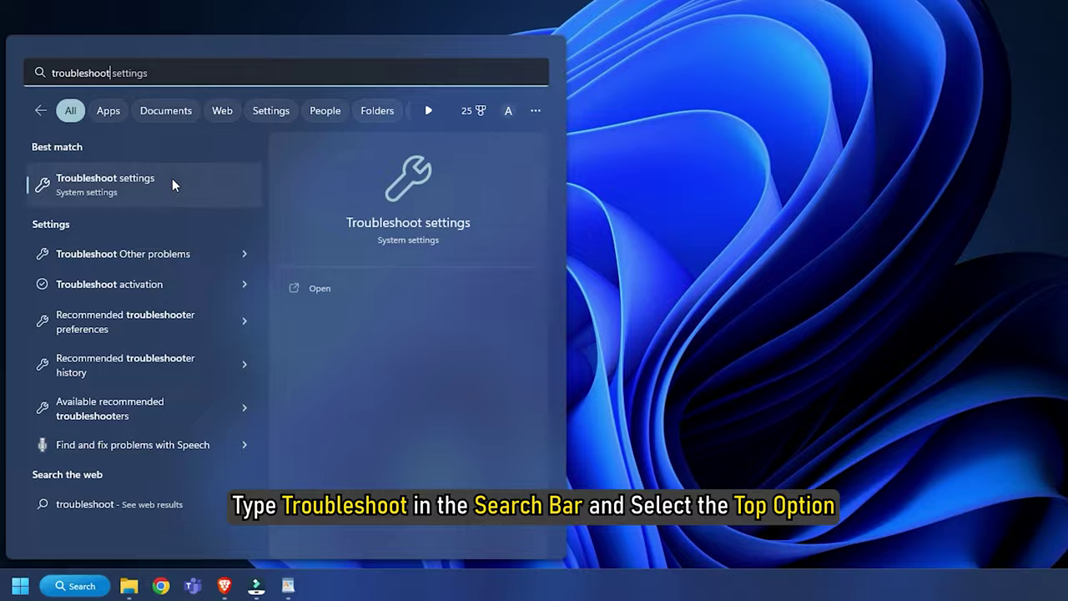
{"action": "left_click", "coordinate": [172, 185]}
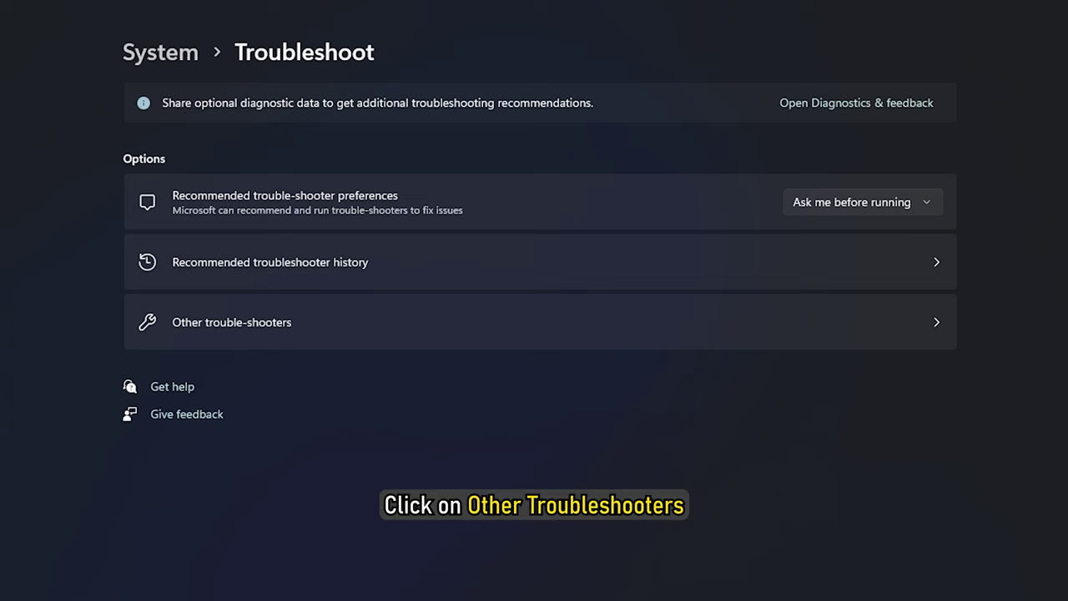
{"action": "left_click", "coordinate": [310, 333]}
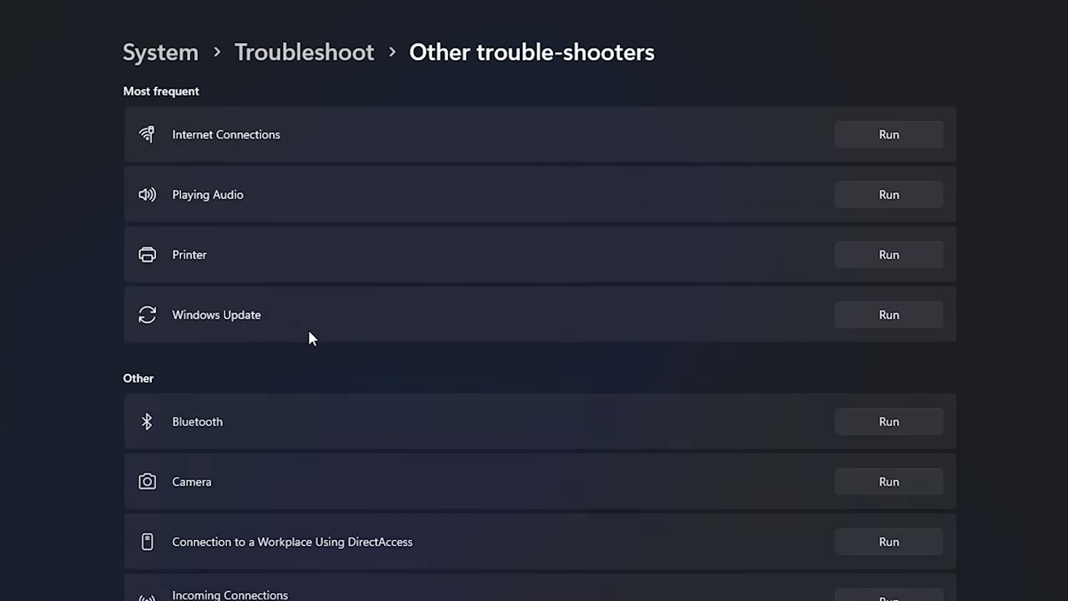
{"action": "left_click", "coordinate": [916, 430]}
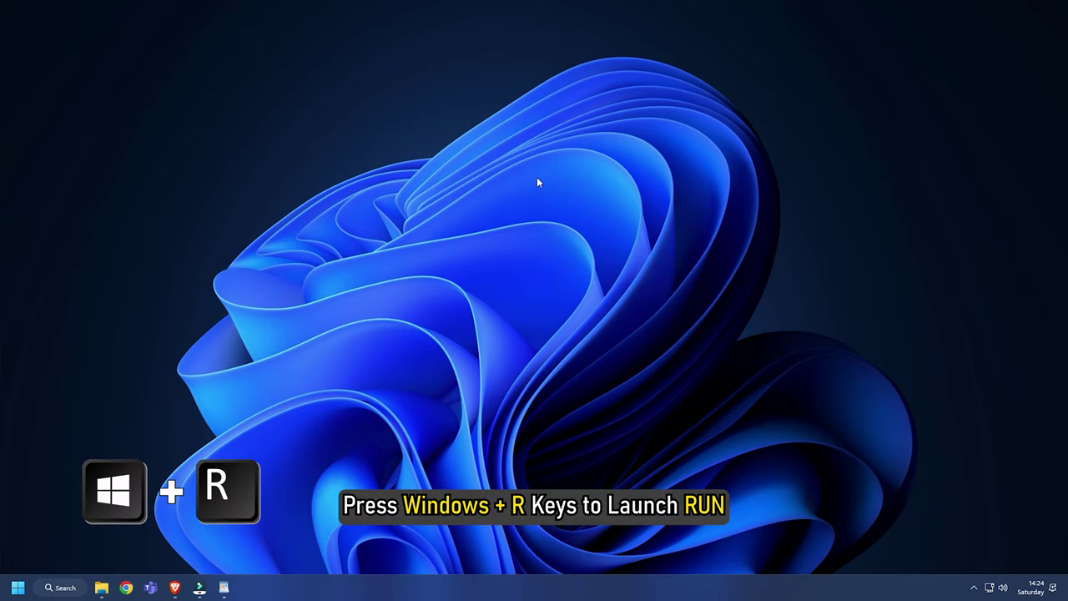
Restart the Bluetooth Support Service from the services.msc console
{"action": "key", "text": "super+r"}
{"action": "type", "text": "servic"}
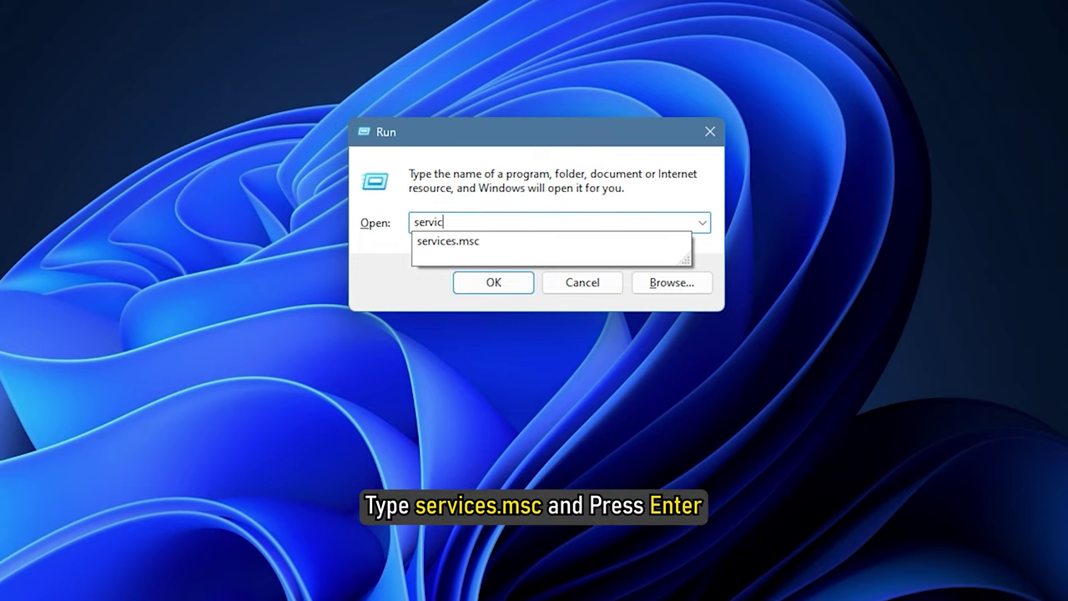
{"action": "type", "text": "es.msc"}
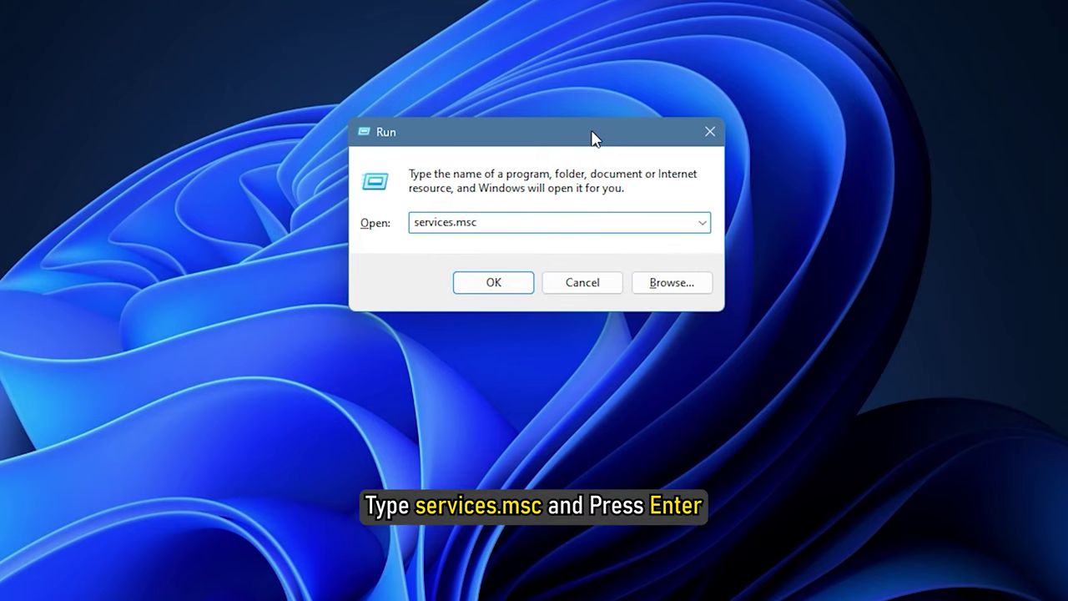
{"action": "key", "text": "Return"}
{"action": "scroll", "coordinate": [706, 198], "scroll_direction": "down", "scroll_amount": 5}
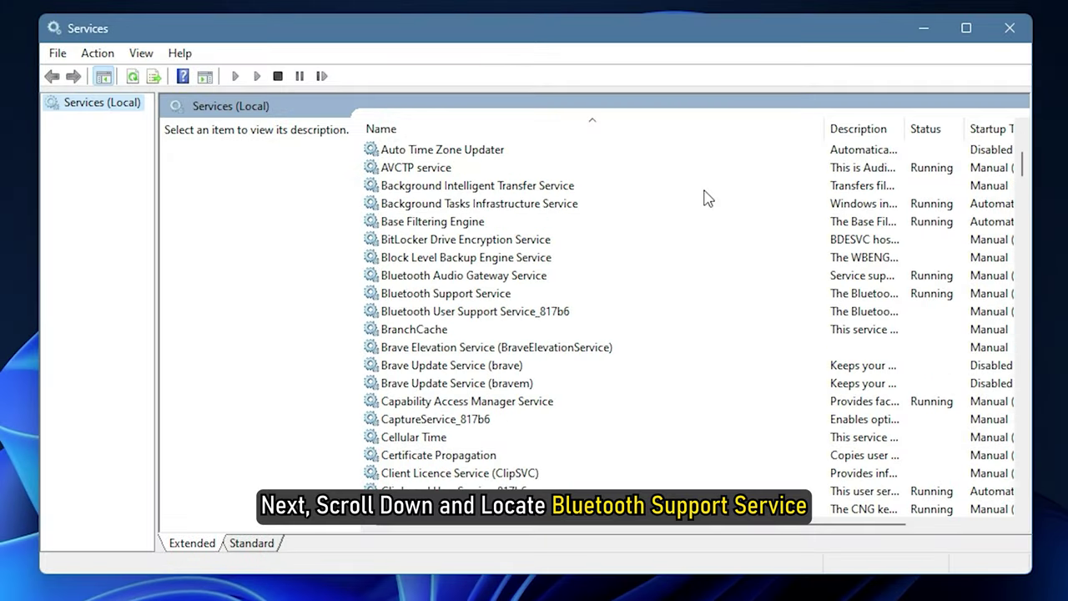
{"action": "scroll", "coordinate": [706, 198], "scroll_direction": "down", "scroll_amount": 1}
{"action": "left_click", "coordinate": [512, 240]}
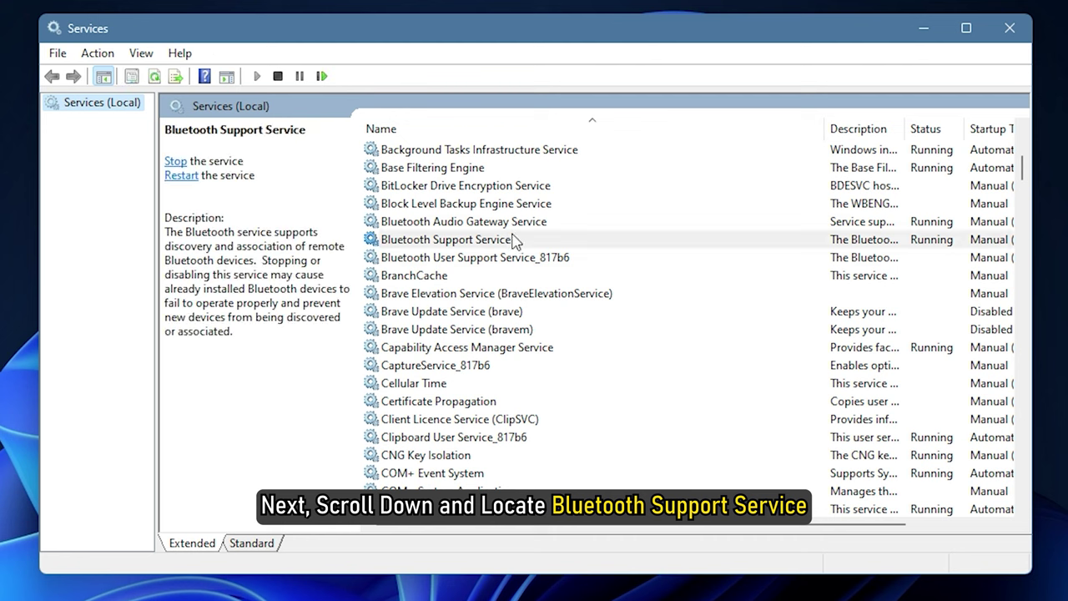
{"action": "right_click", "coordinate": [512, 239]}
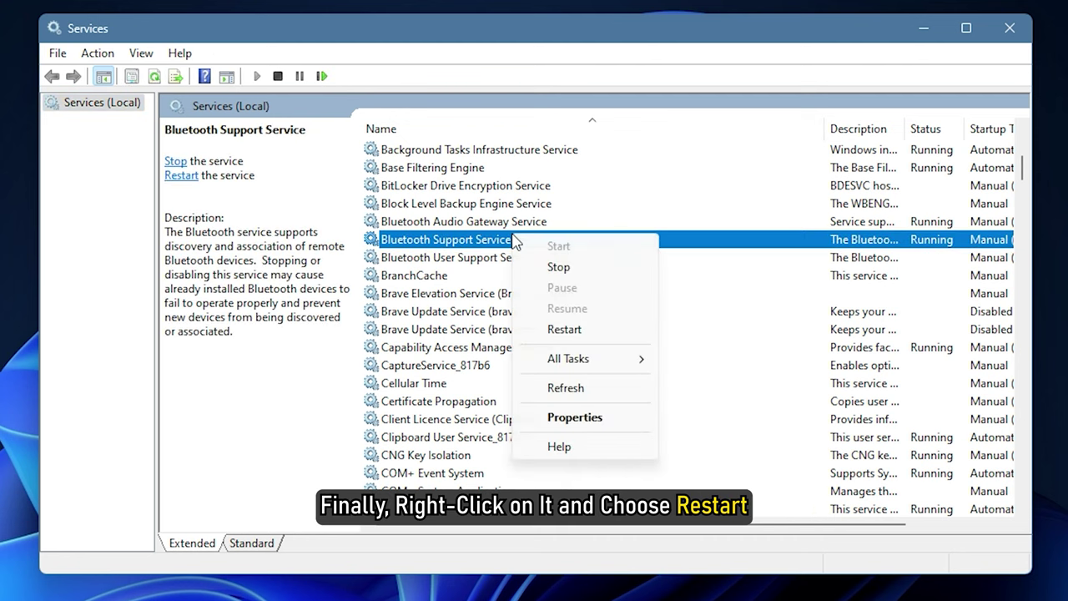
{"action": "left_click", "coordinate": [584, 336]}
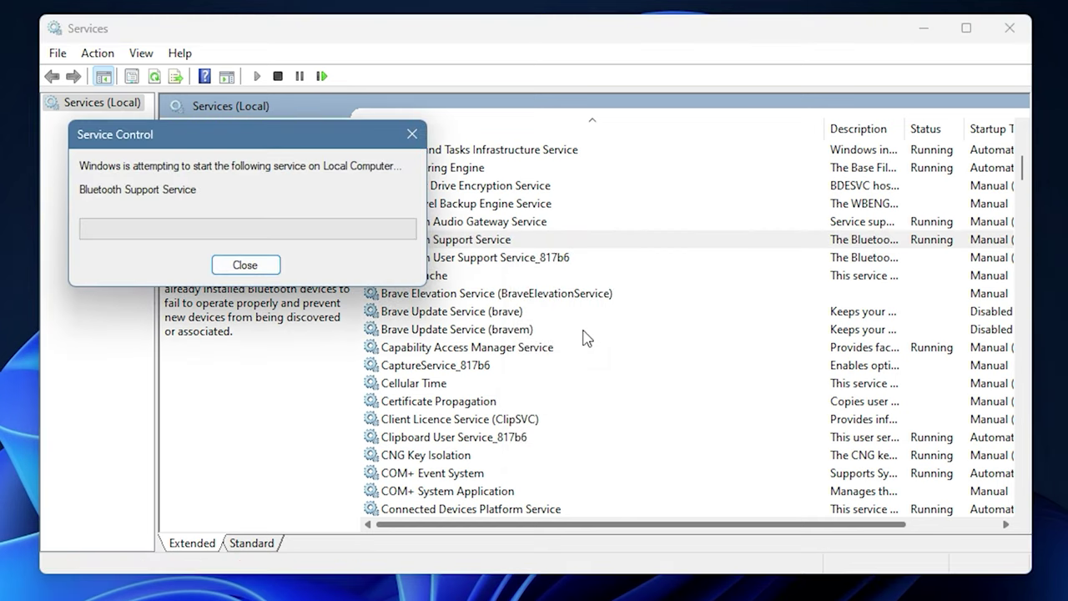